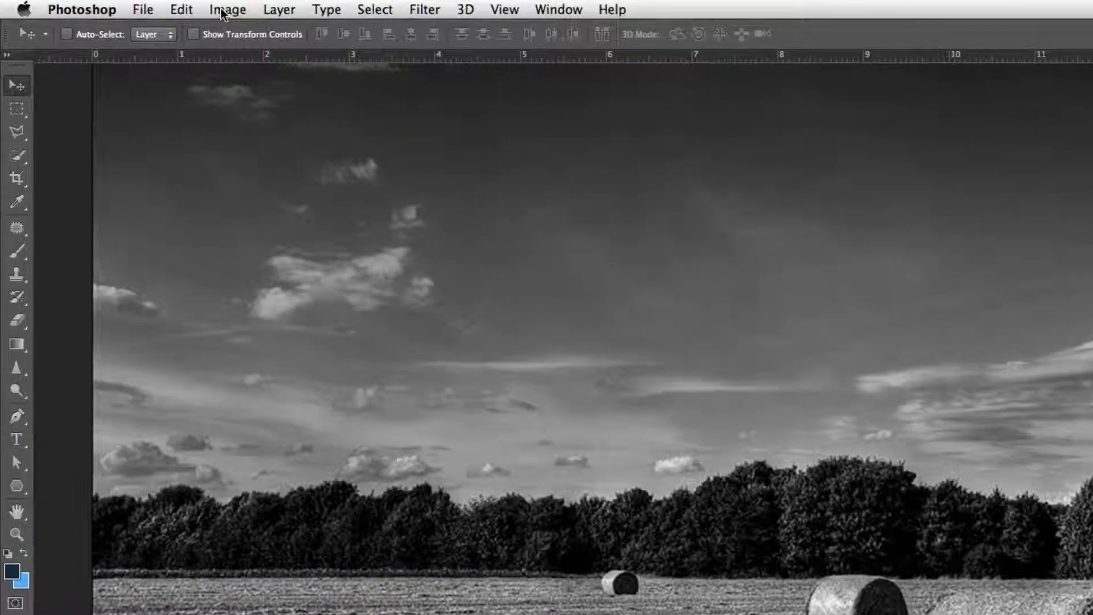
# Step: Convert the black-and-white field photo to CMYK Color mode and accept the U.S. Web Coated (SWOP) v2 profile
pyautogui.click(145, 6)
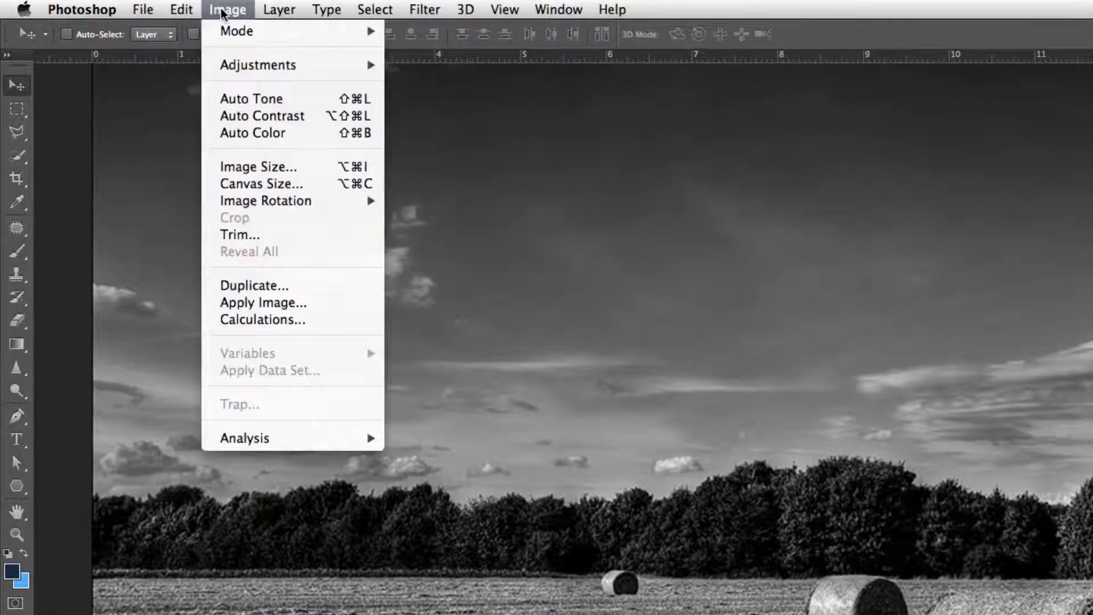
pyautogui.moveTo(251, 30)
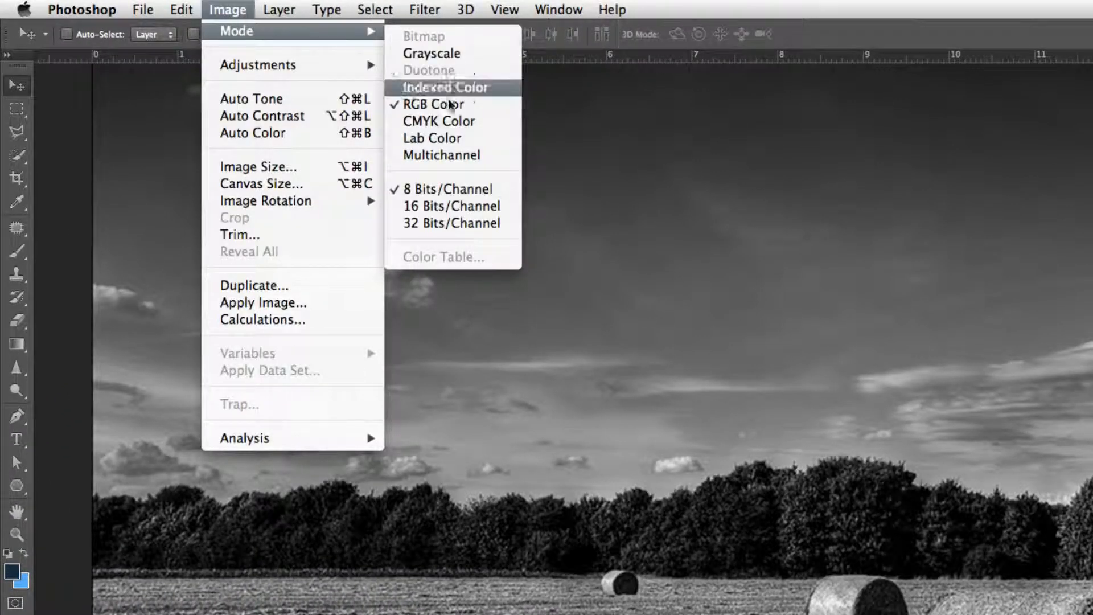
pyautogui.click(495, 122)
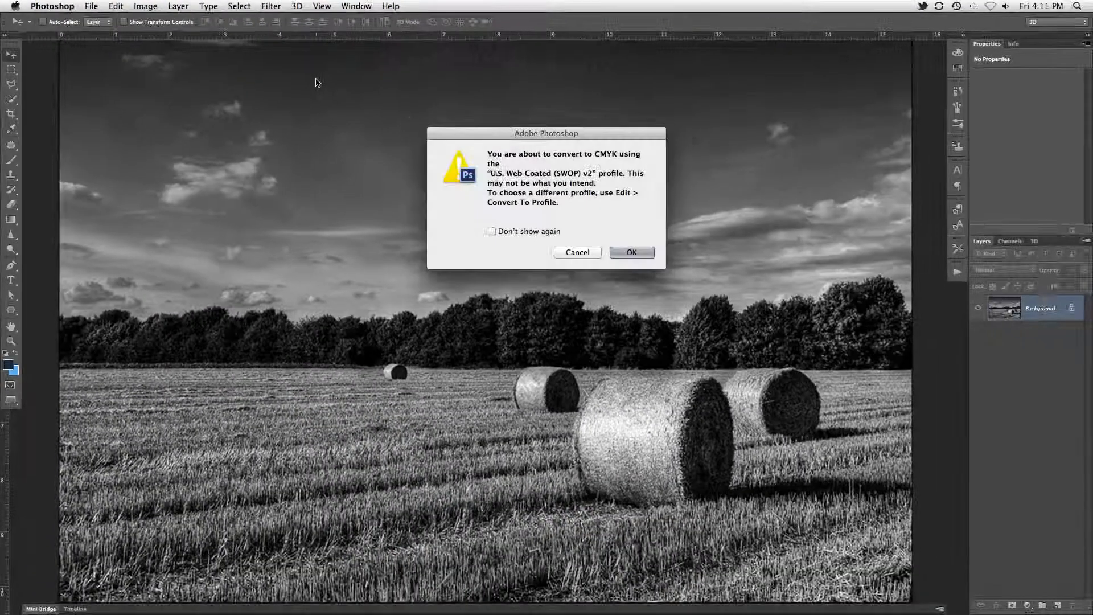
pyautogui.click(630, 253)
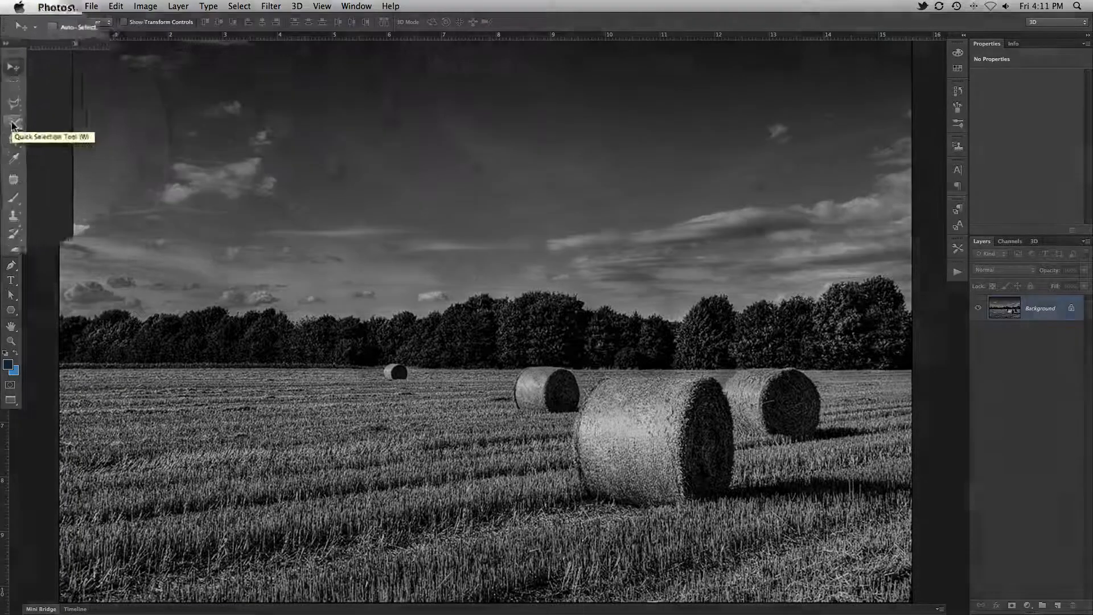
# Step: Select the whole sky above the tree line with the Quick Selection Tool
pyautogui.click(11, 100)
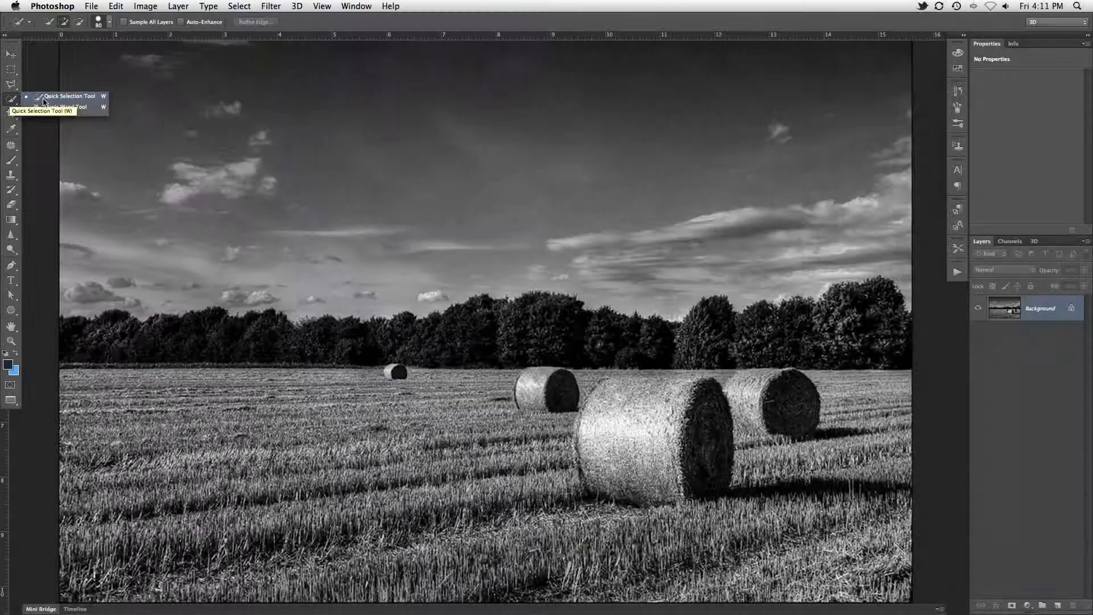
pyautogui.click(43, 99)
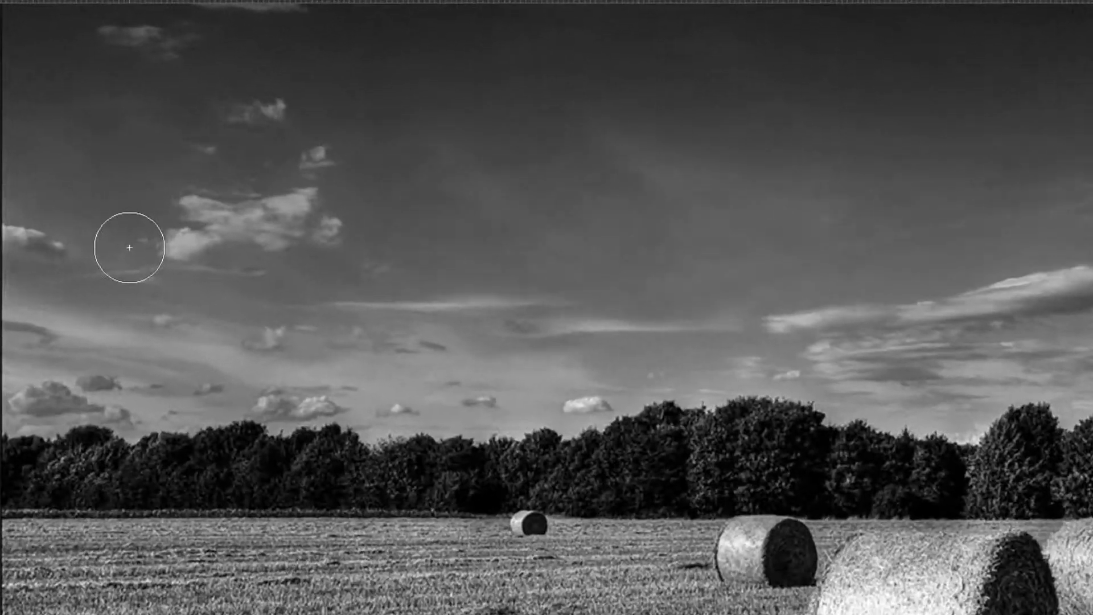
pyautogui.moveTo(129, 247)
pyautogui.mouseDown()
pyautogui.moveTo(222, 256)
pyautogui.moveTo(456, 210)
pyautogui.mouseUp()
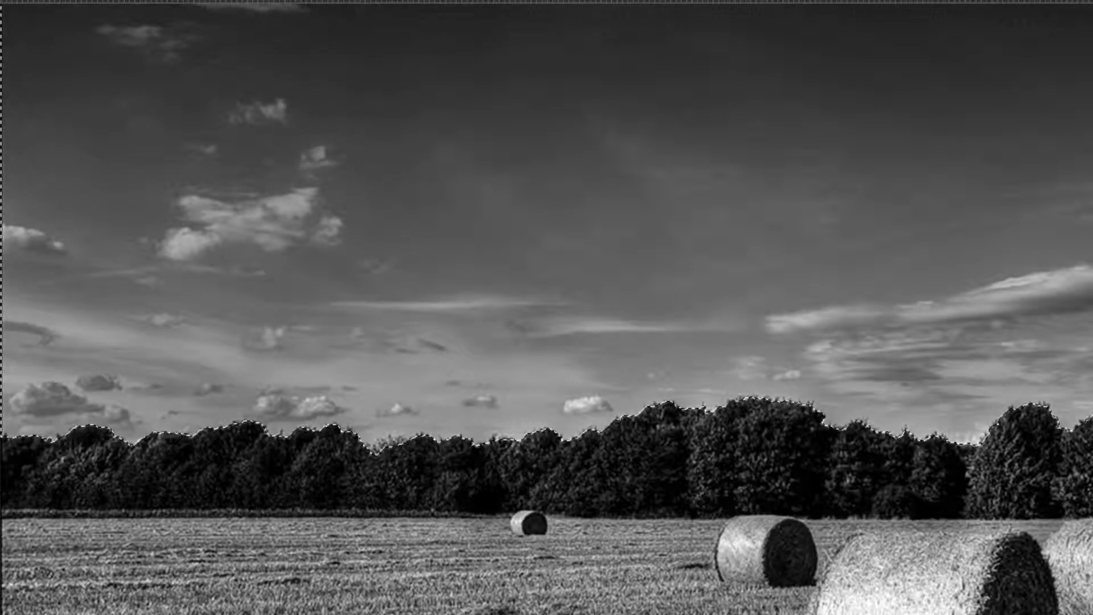
# Step: Refine the sky selection's edge in Black & White view, with Smart Radius on and a radius of 22.5 px
pyautogui.click(283, 9)
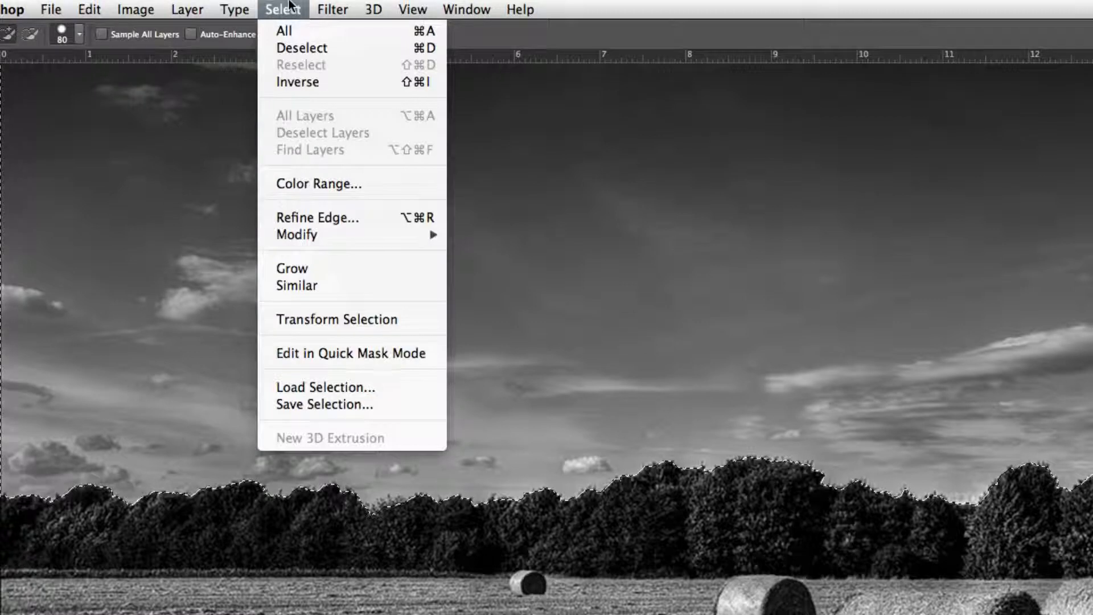
pyautogui.click(376, 218)
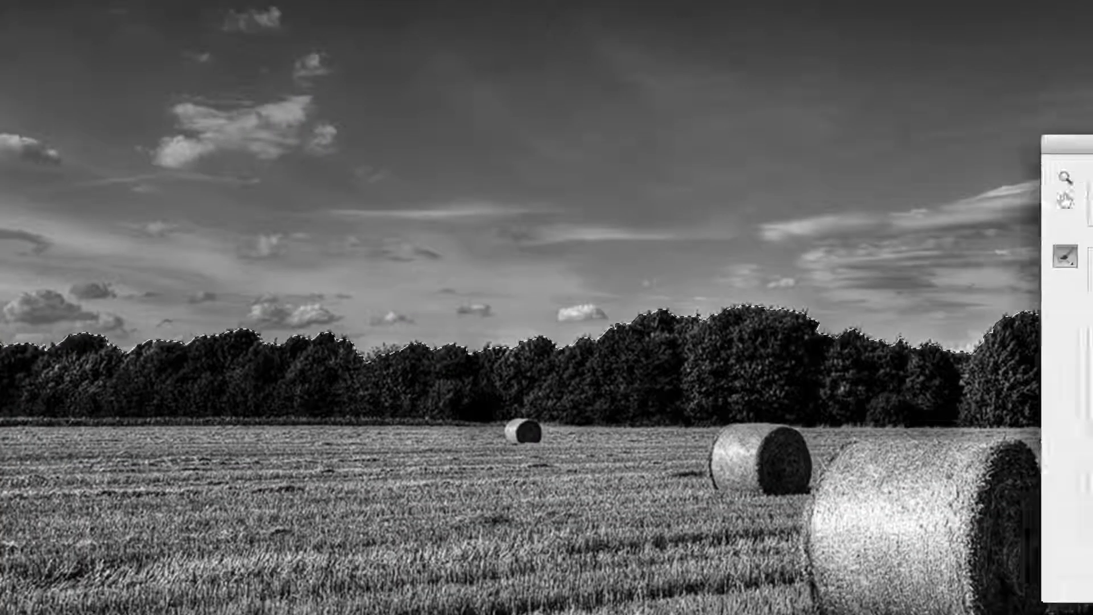
pyautogui.moveTo(1090, 146); pyautogui.dragTo(816, 125)
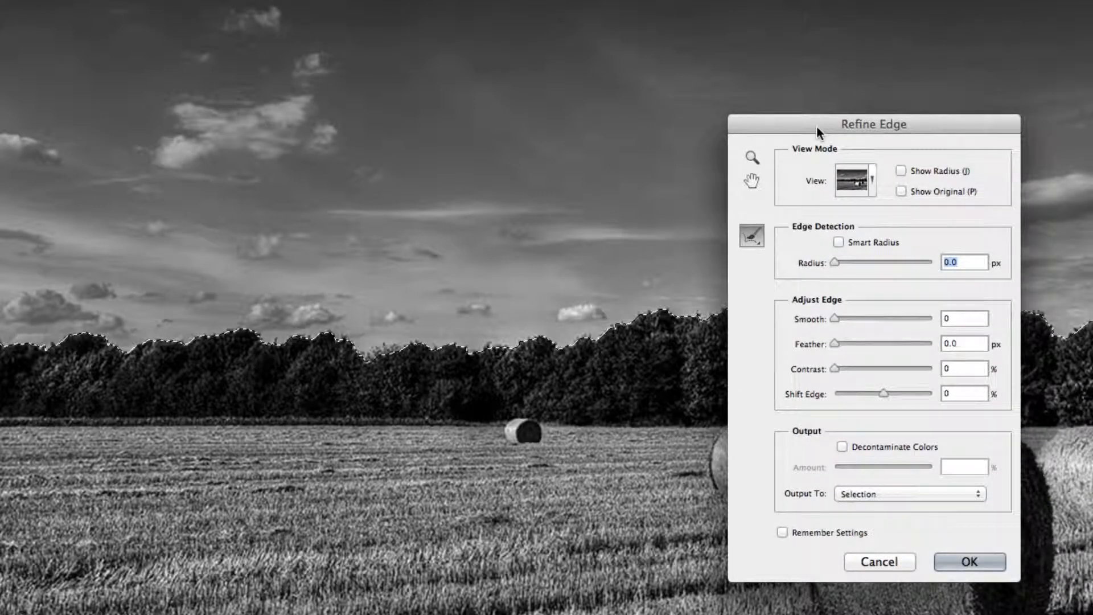
pyautogui.click(873, 183)
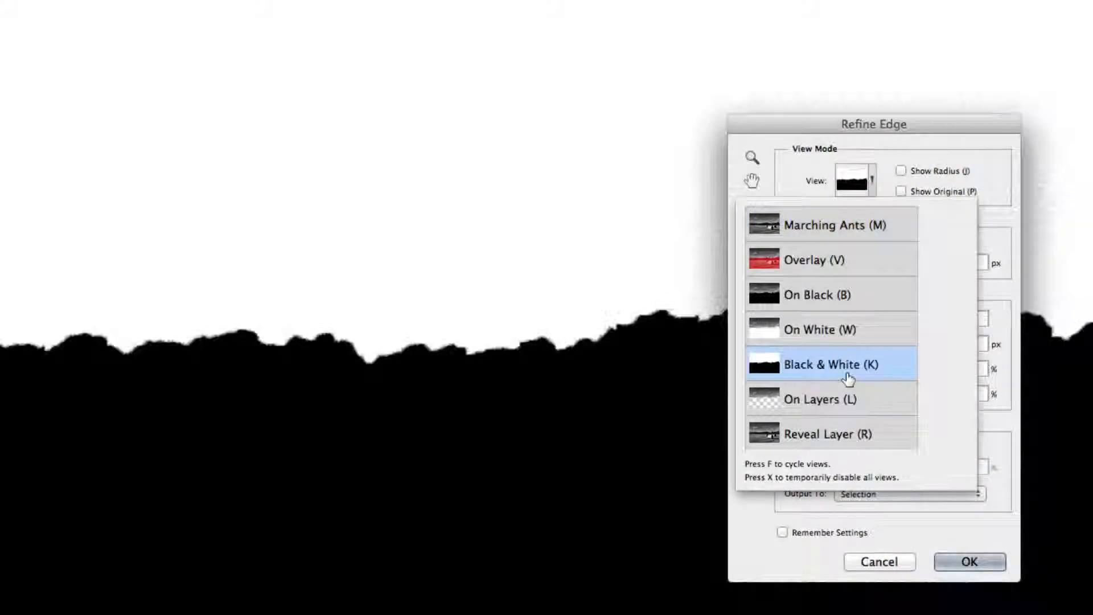
pyautogui.click(848, 377)
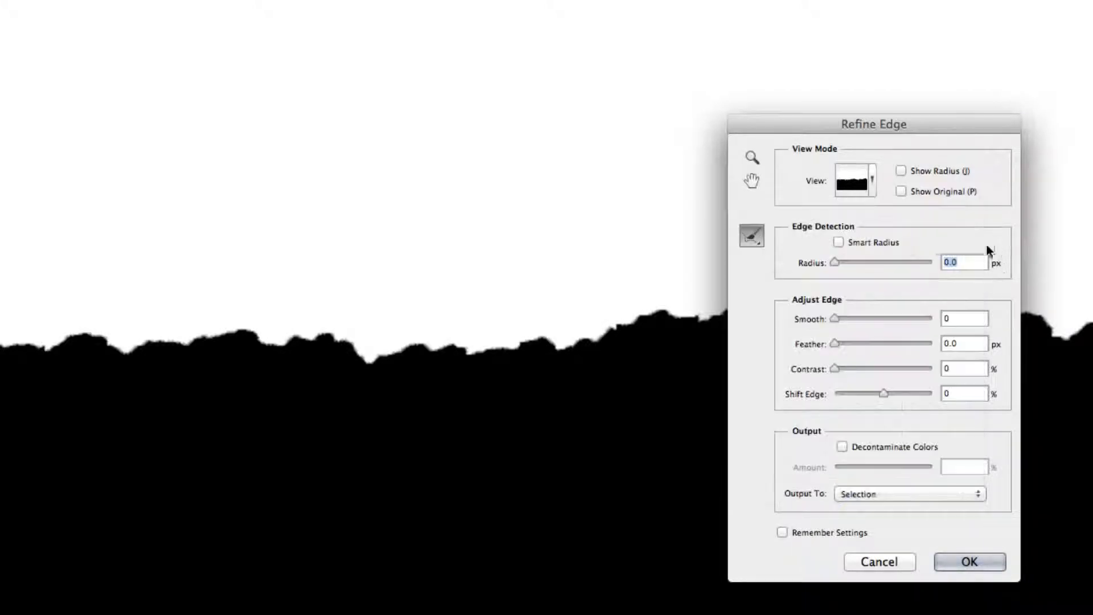
pyautogui.click(880, 239)
pyautogui.moveTo(834, 263); pyautogui.dragTo(879, 260)
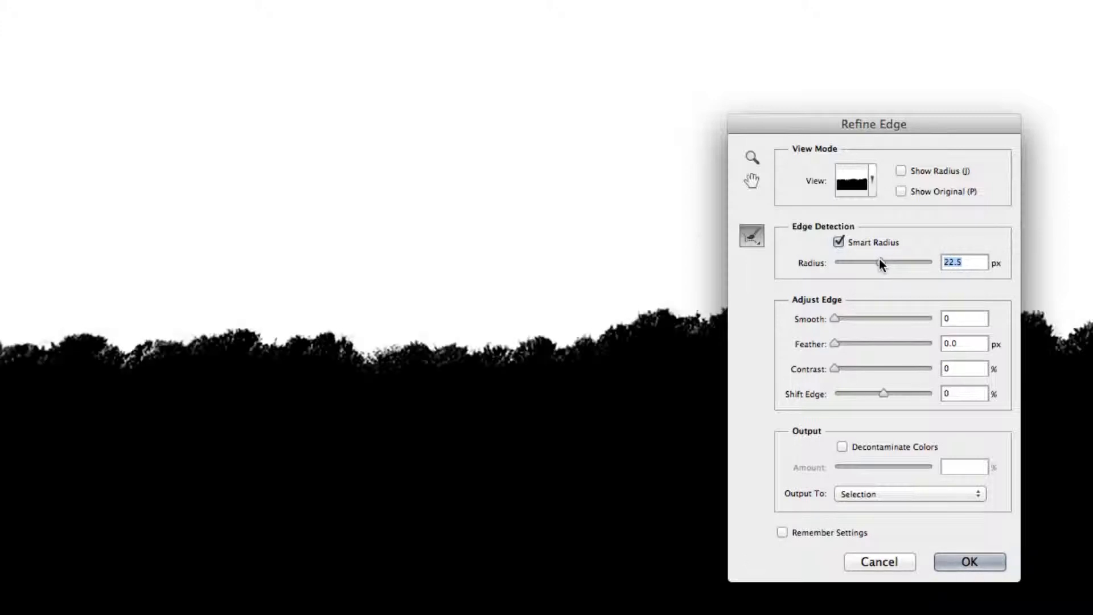
pyautogui.click(974, 567)
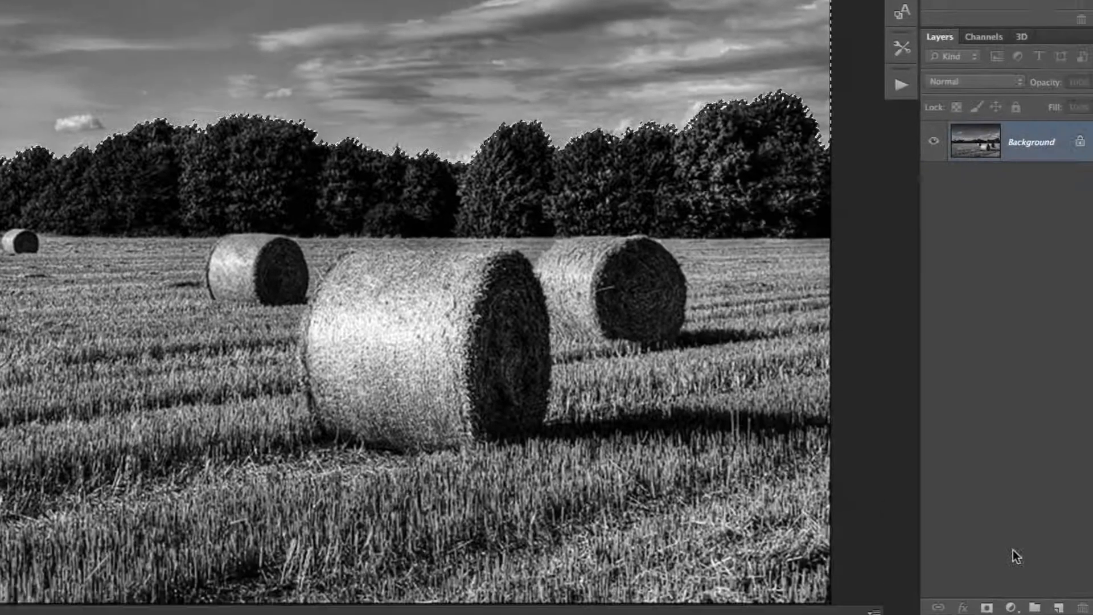
# Step: Add a Curves adjustment layer masked to the sky and raise its cyan curve to input 42, output 54
pyautogui.click(1011, 606)
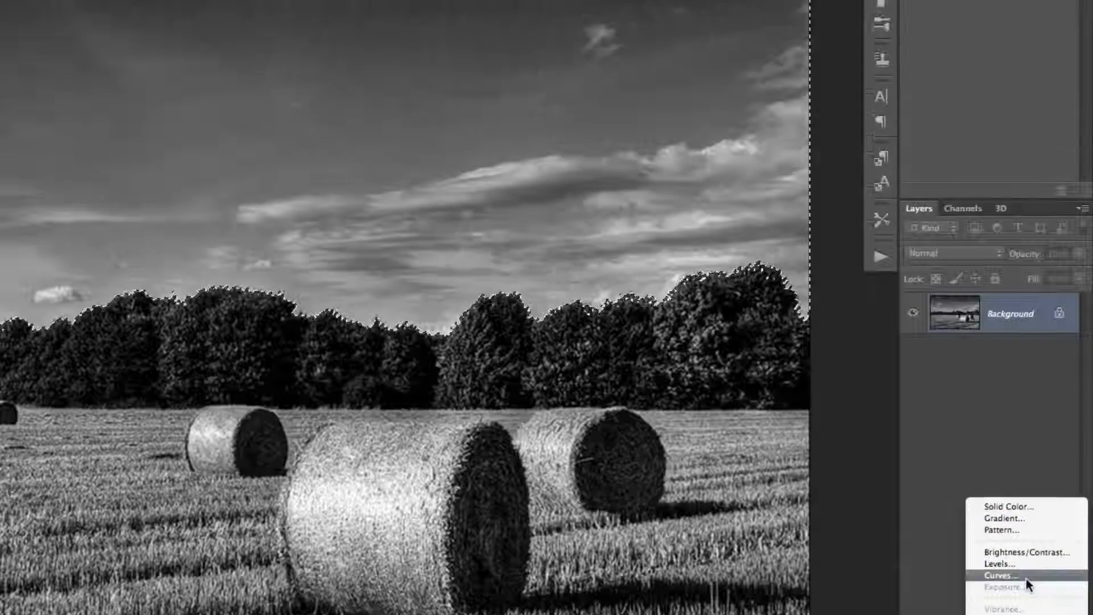
pyautogui.click(1025, 397)
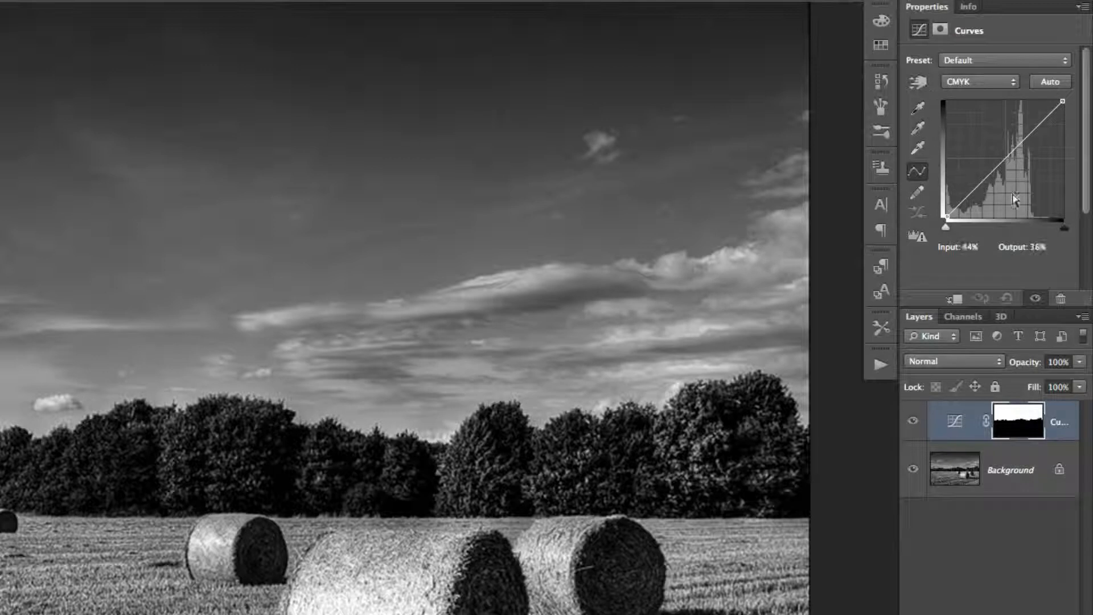
pyautogui.click(1013, 82)
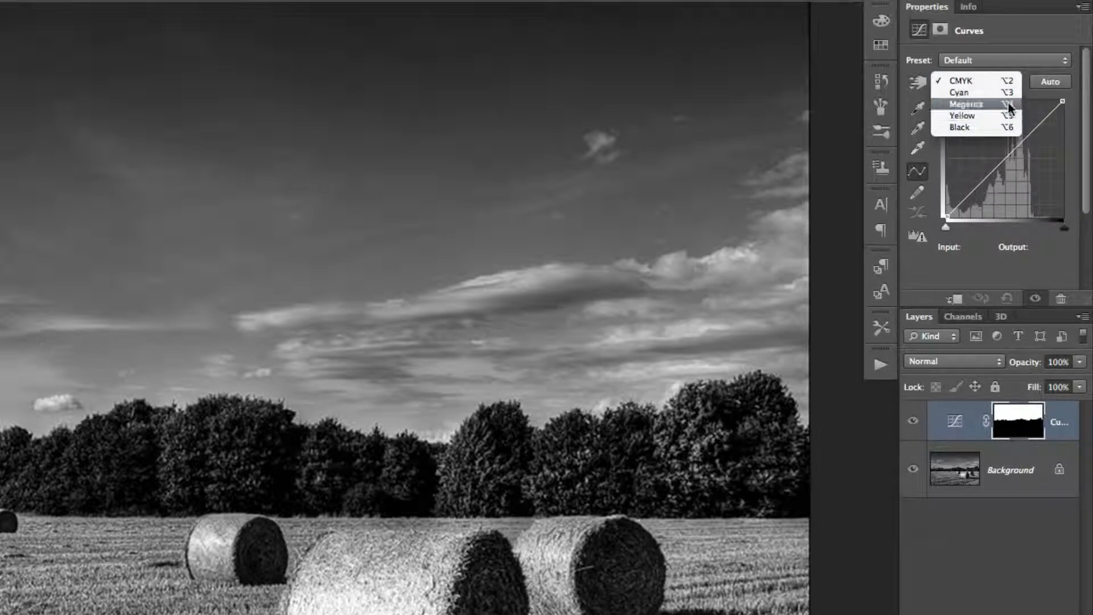
pyautogui.click(988, 92)
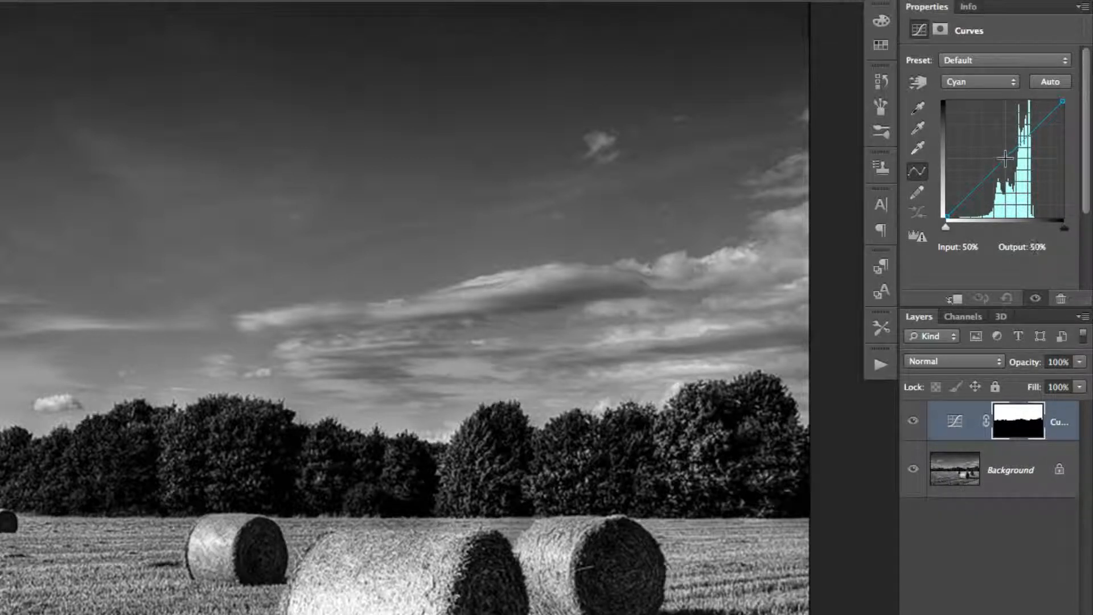
pyautogui.moveTo(1005, 158); pyautogui.dragTo(996, 154)
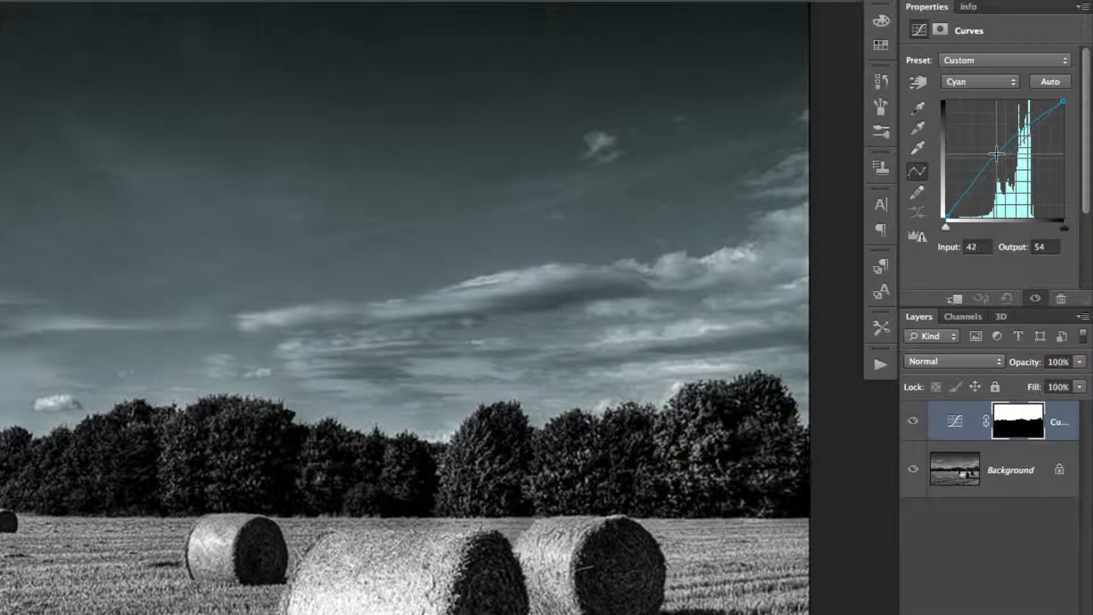
# Step: Lower the yellow curve of the sky's Curves layer to input 59, output 31
pyautogui.click(986, 82)
pyautogui.click(986, 104)
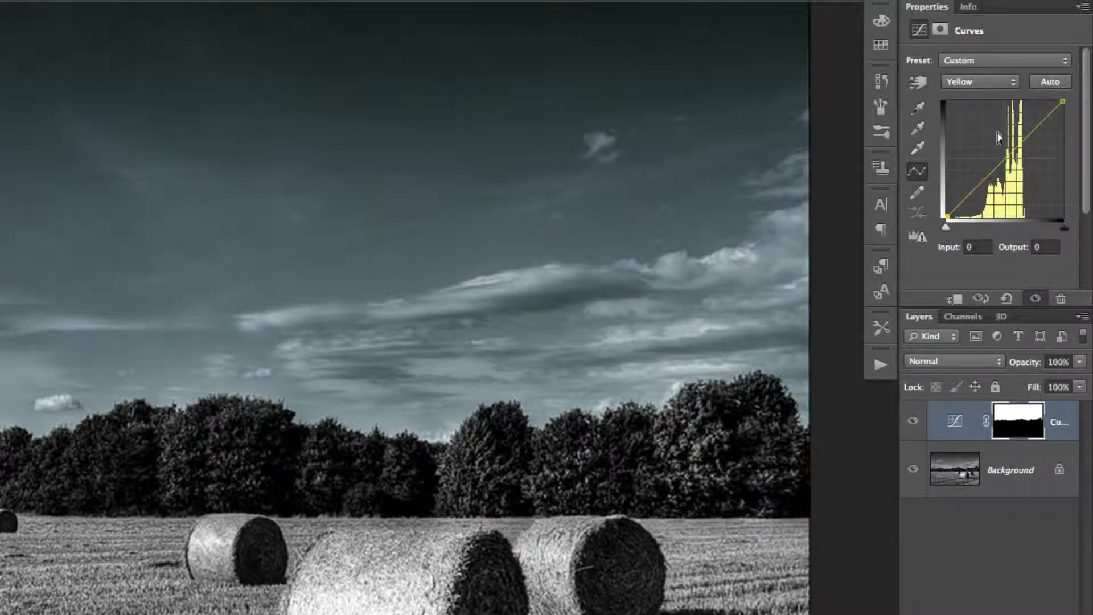
pyautogui.moveTo(1002, 164); pyautogui.dragTo(1015, 180)
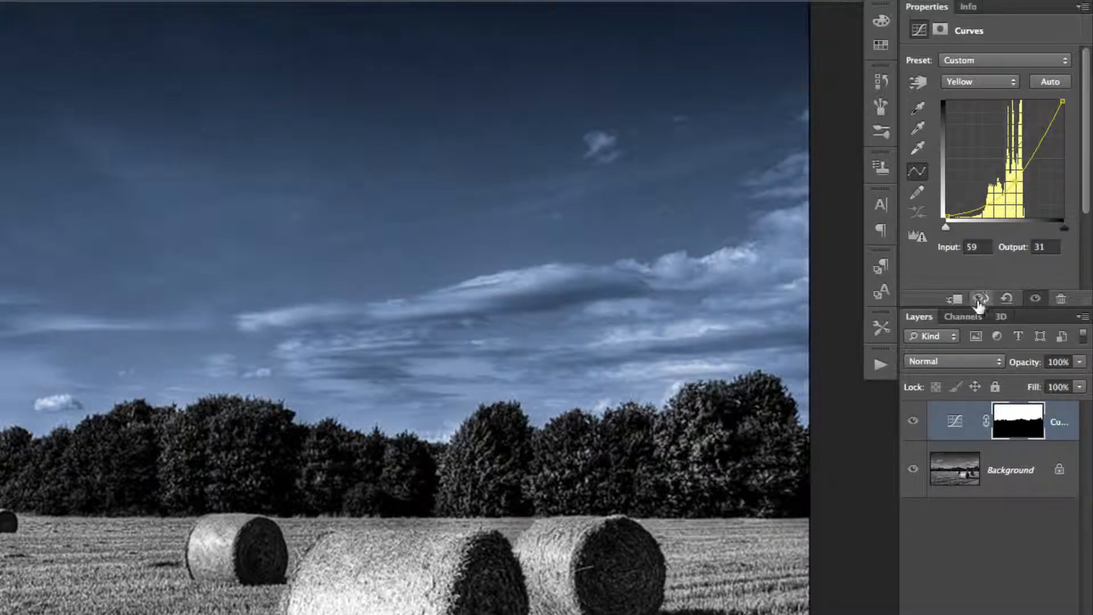
# Step: Load the Trees channel as a selection and add a Curves adjustment layer masked to it
pyautogui.click(971, 318)
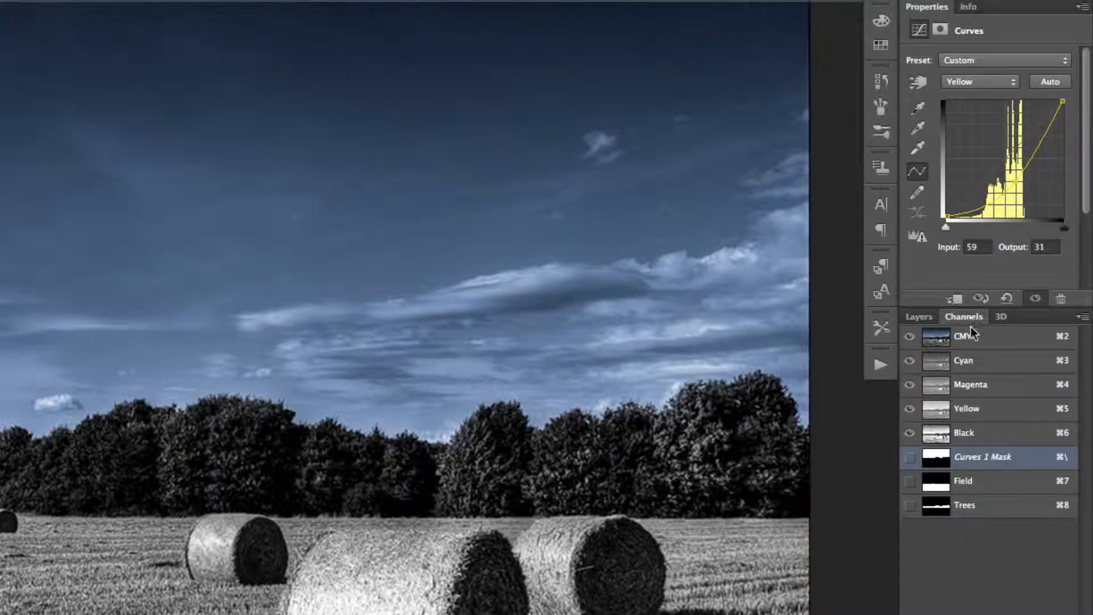
pyautogui.keyDown('super'); pyautogui.click(941, 510); pyautogui.keyUp('super')
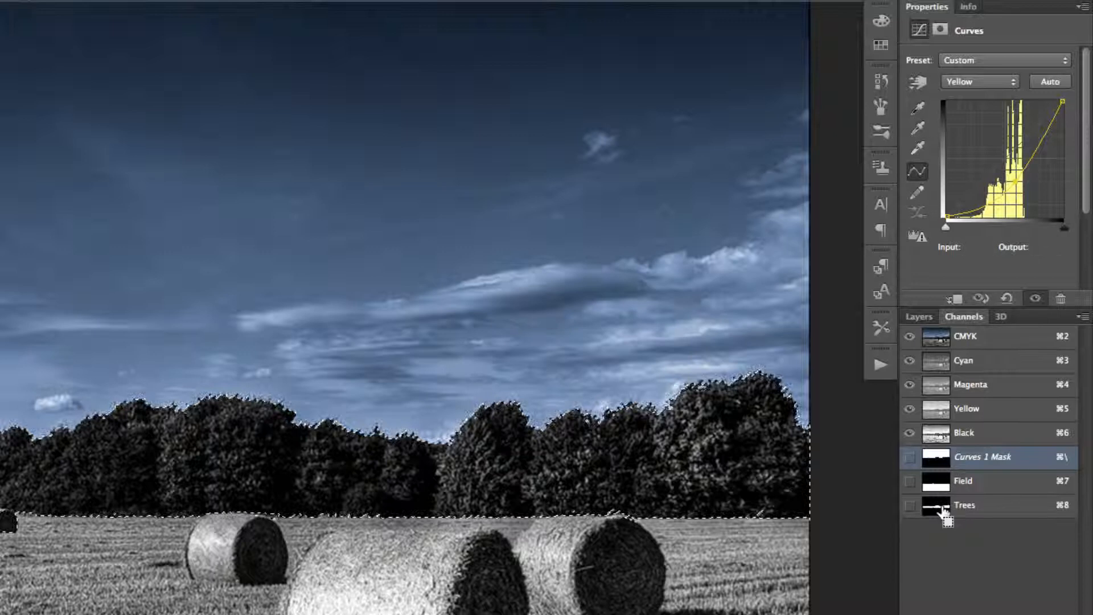
pyautogui.click(919, 317)
pyautogui.click(993, 614)
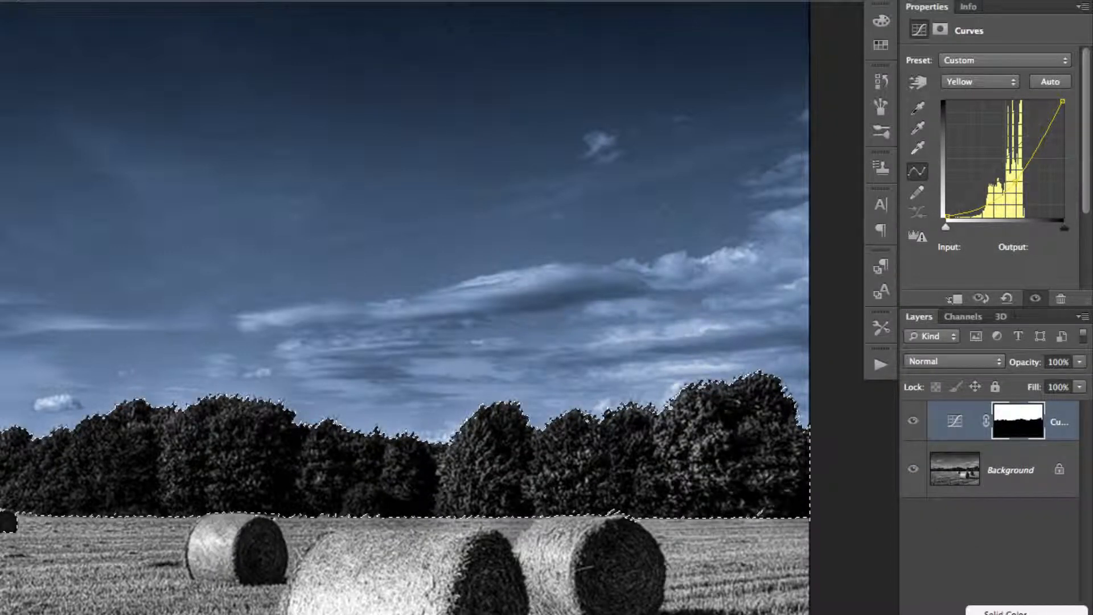
pyautogui.click(1005, 614)
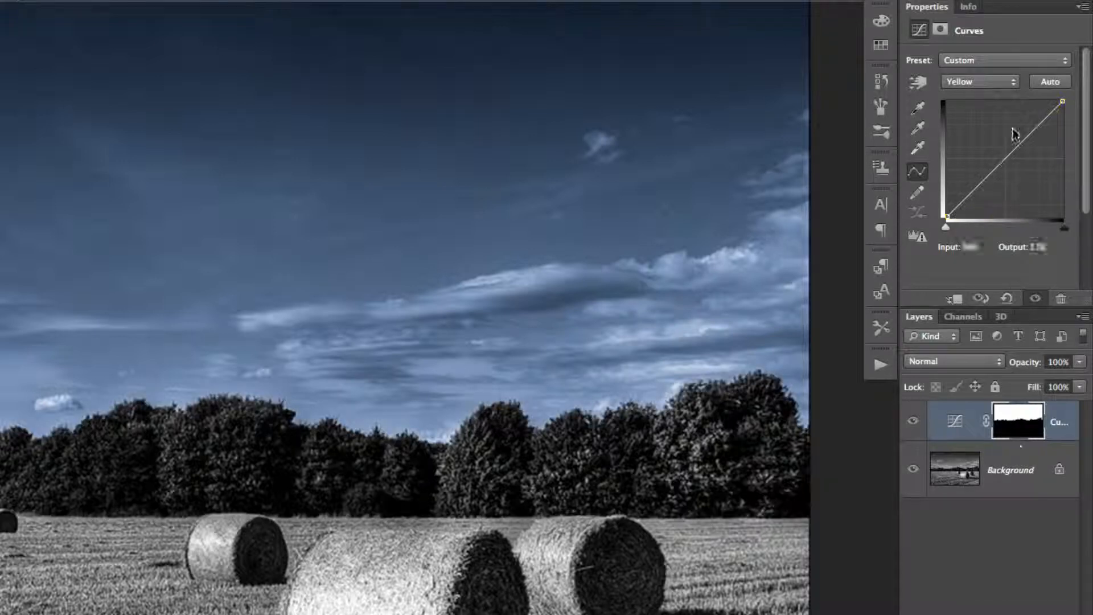
# Step: On the trees' Curves layer, raise the cyan curve to input 40, output 55, and the yellow curve to input 36, output 61
pyautogui.click(996, 82)
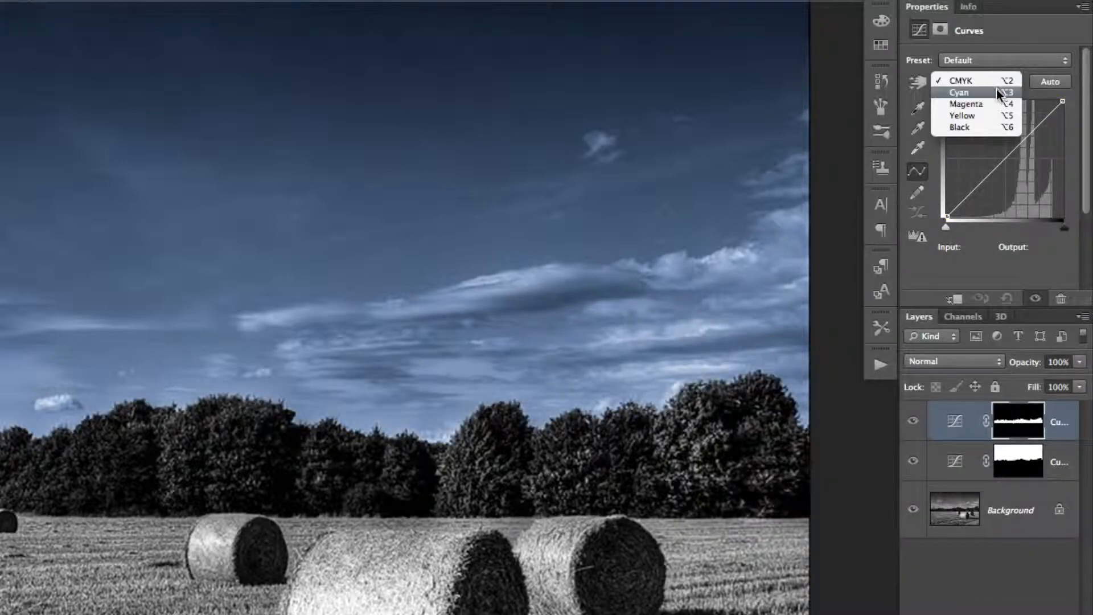
pyautogui.click(996, 91)
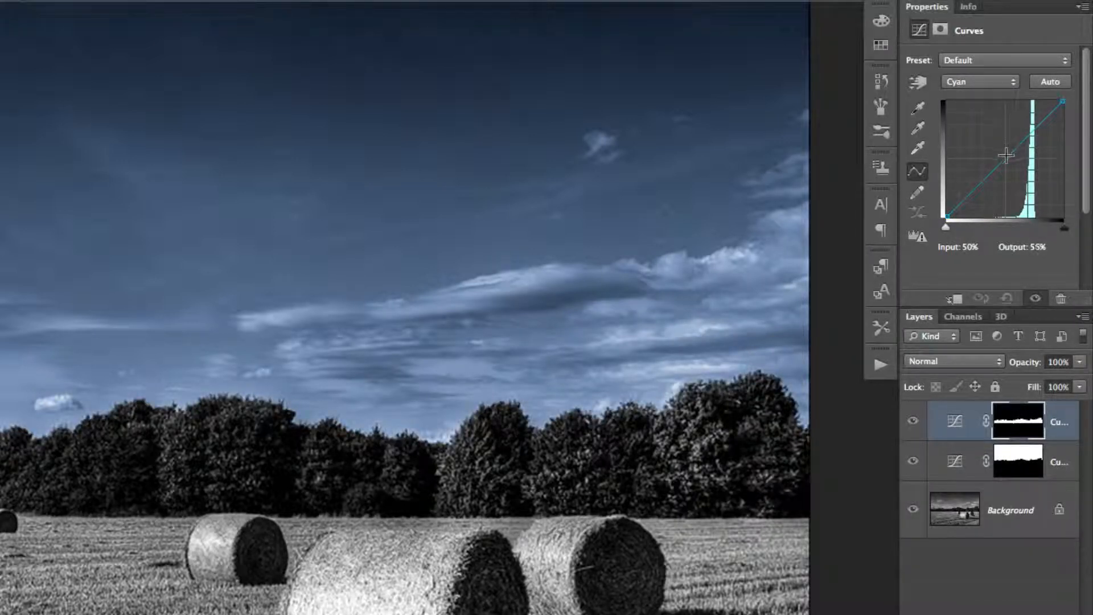
pyautogui.moveTo(997, 167); pyautogui.dragTo(993, 152)
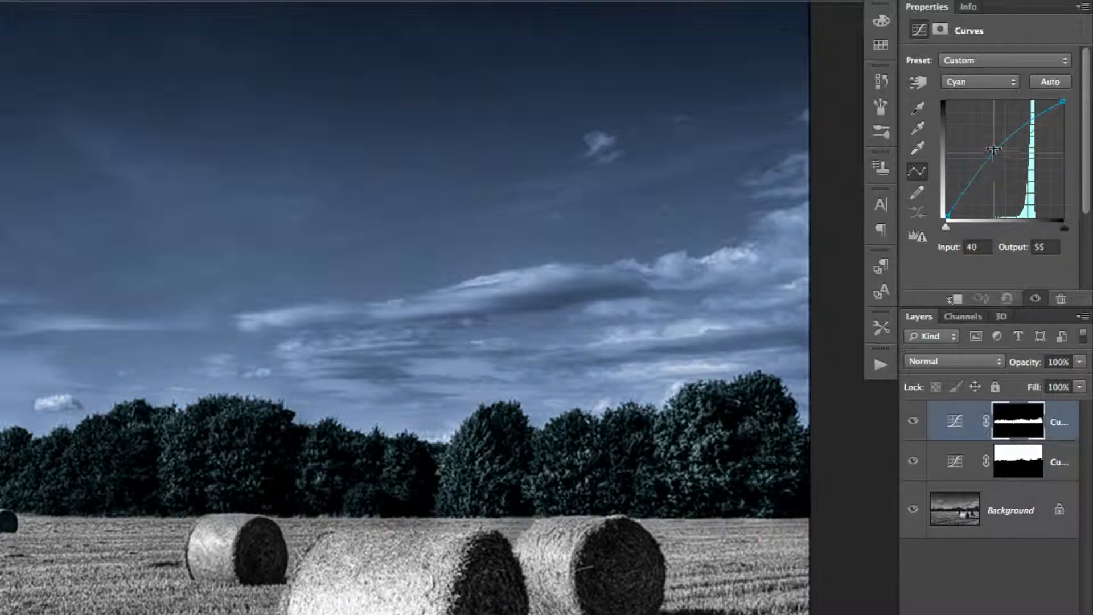
pyautogui.click(988, 80)
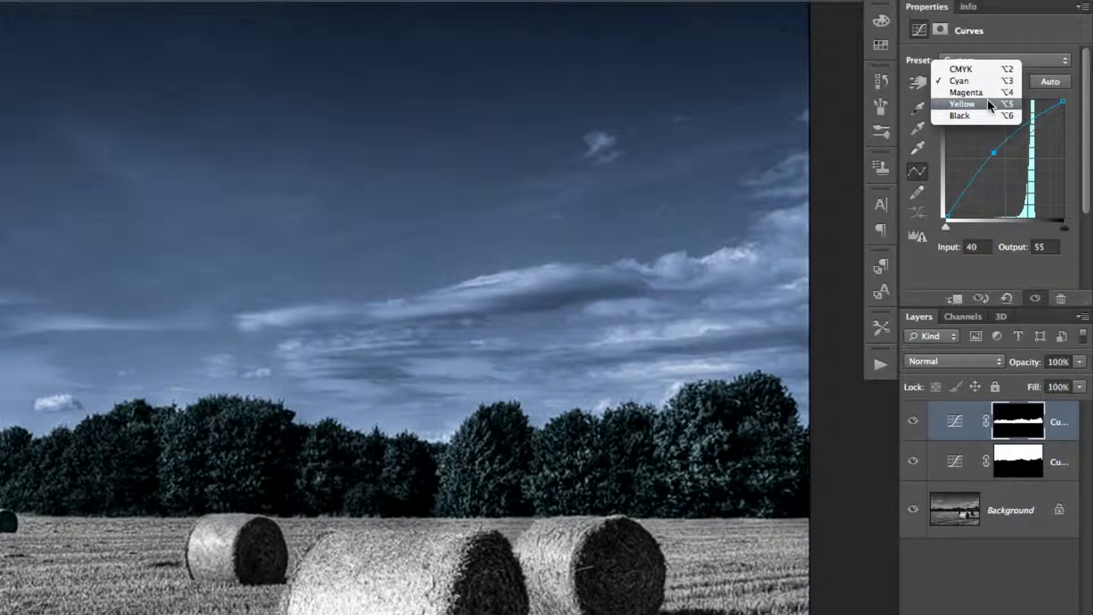
pyautogui.click(987, 103)
pyautogui.moveTo(1002, 159); pyautogui.dragTo(989, 147)
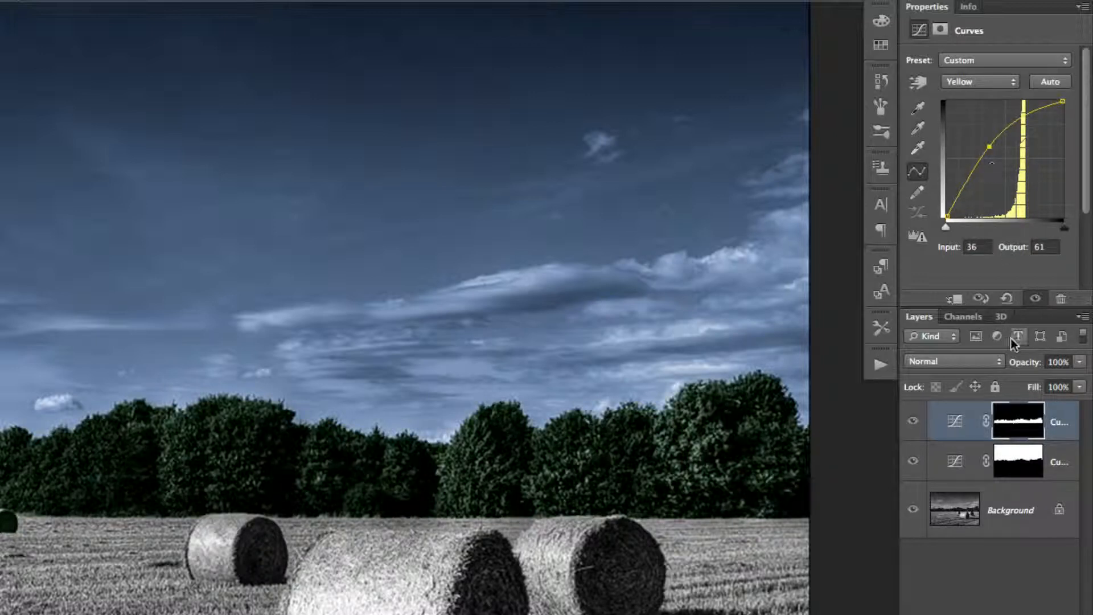
# Step: Load the Field channel as a selection and add a Curves adjustment layer masked to it
pyautogui.click(963, 316)
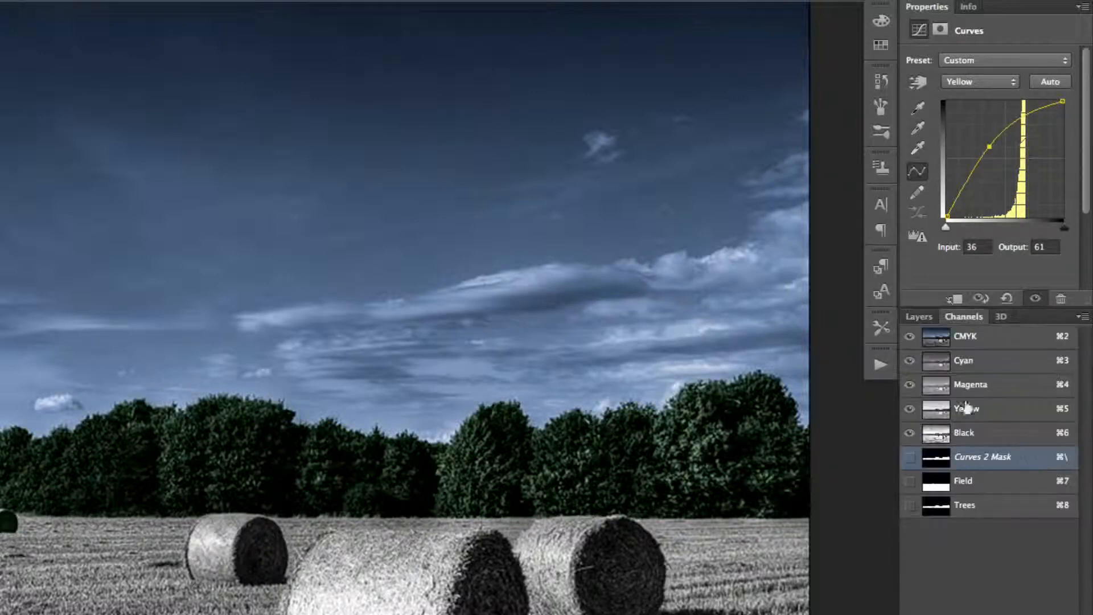
pyautogui.keyDown('super'); pyautogui.click(938, 506); pyautogui.keyUp('super')
pyautogui.click(927, 317)
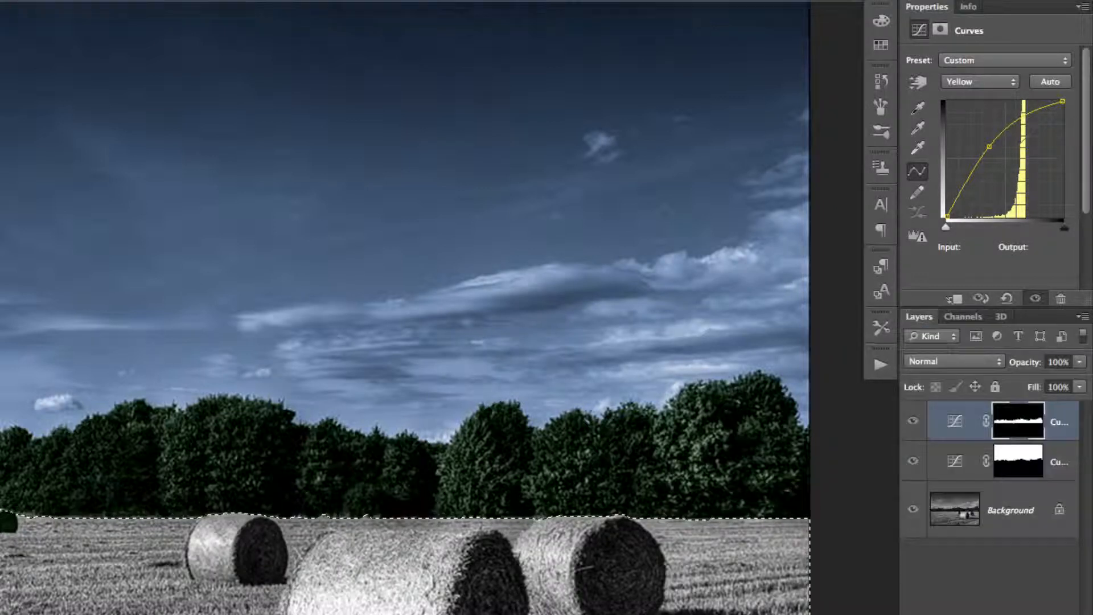
pyautogui.click(980, 614)
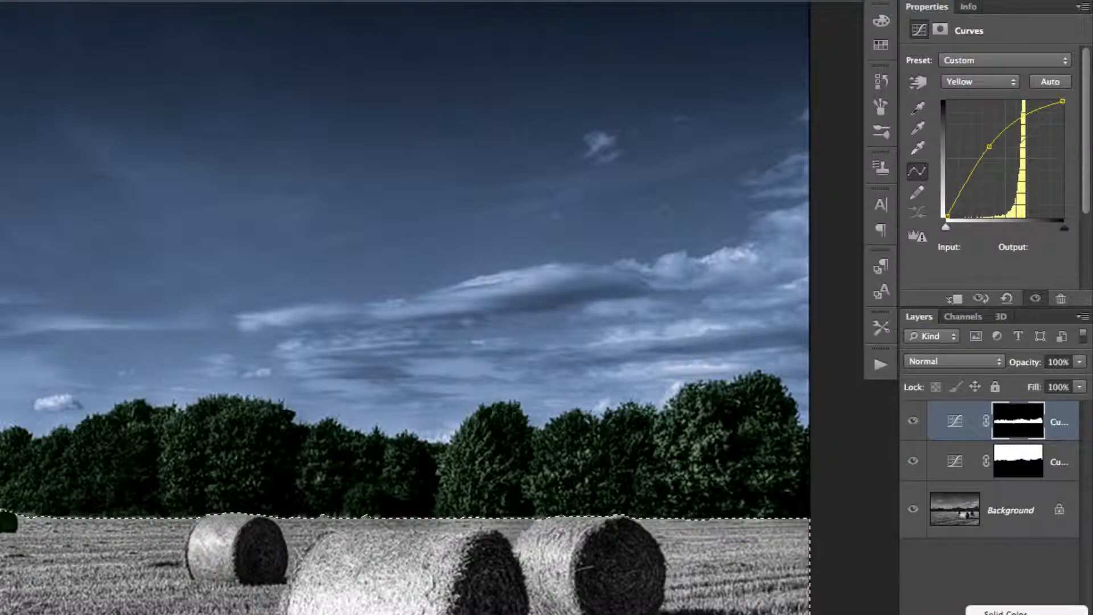
pyautogui.click(1002, 614)
# Step: Tint the field golden brown with its Curves layer's individual color channels, raising the yellow curve to input 47, output 62
pyautogui.click(962, 83)
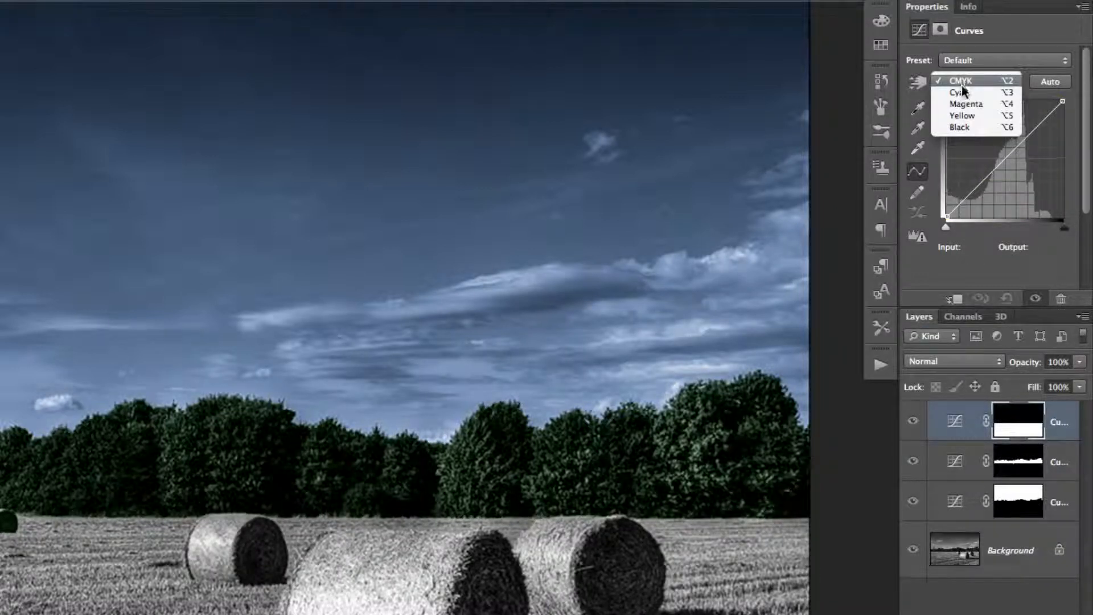
pyautogui.click(961, 92)
pyautogui.moveTo(996, 160)
pyautogui.mouseDown()
pyautogui.moveTo(1017, 164)
pyautogui.moveTo(1010, 174)
pyautogui.moveTo(1001, 141)
pyautogui.mouseUp()
pyautogui.click(974, 81)
pyautogui.click(970, 93)
pyautogui.click(984, 83)
pyautogui.click(983, 93)
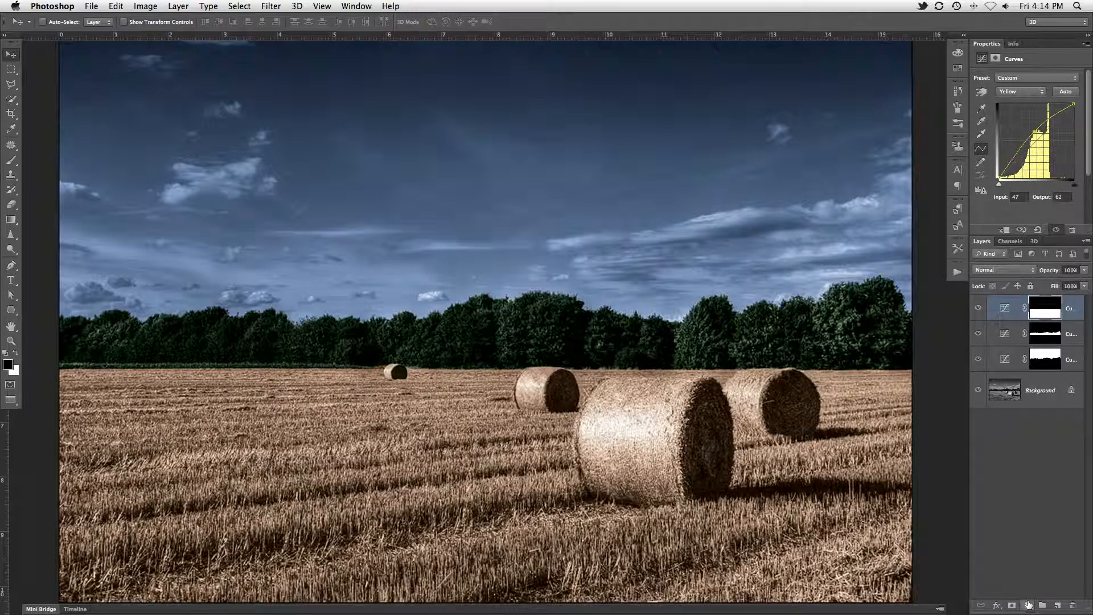
# Step: Add a Hue/Saturation adjustment layer above the field's Curves layer and set its master saturation to +32
pyautogui.click(1027, 604)
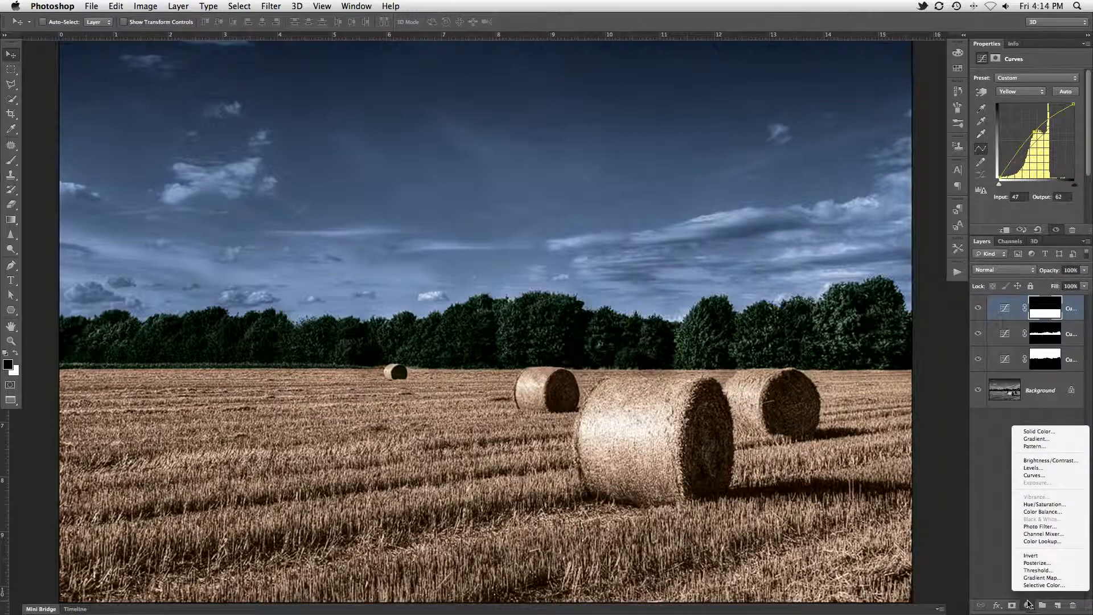
pyautogui.click(1042, 504)
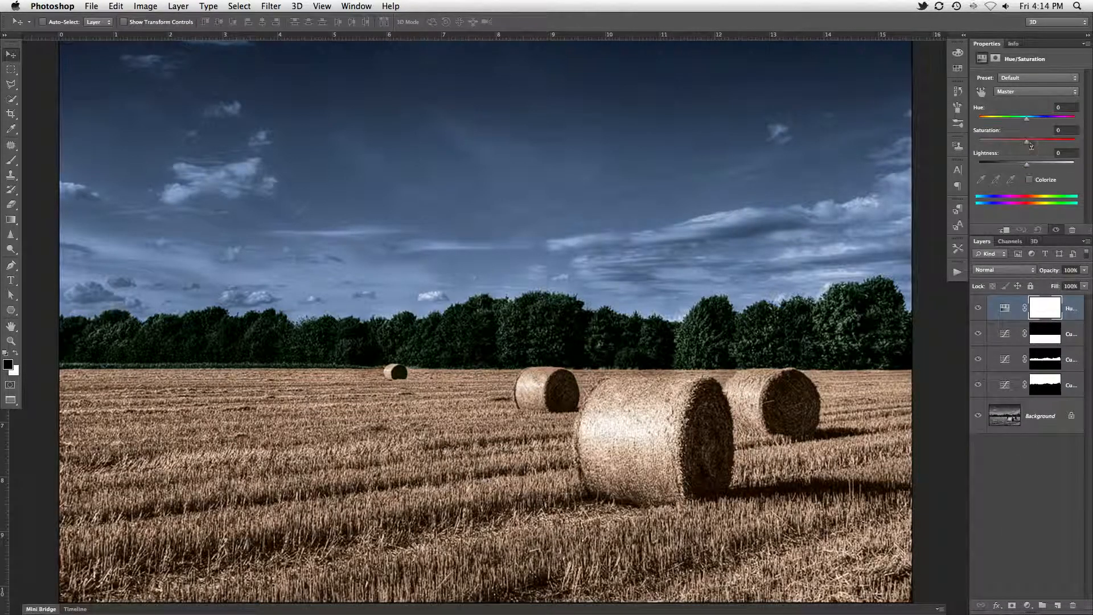
pyautogui.moveTo(1035, 144); pyautogui.dragTo(1039, 144)
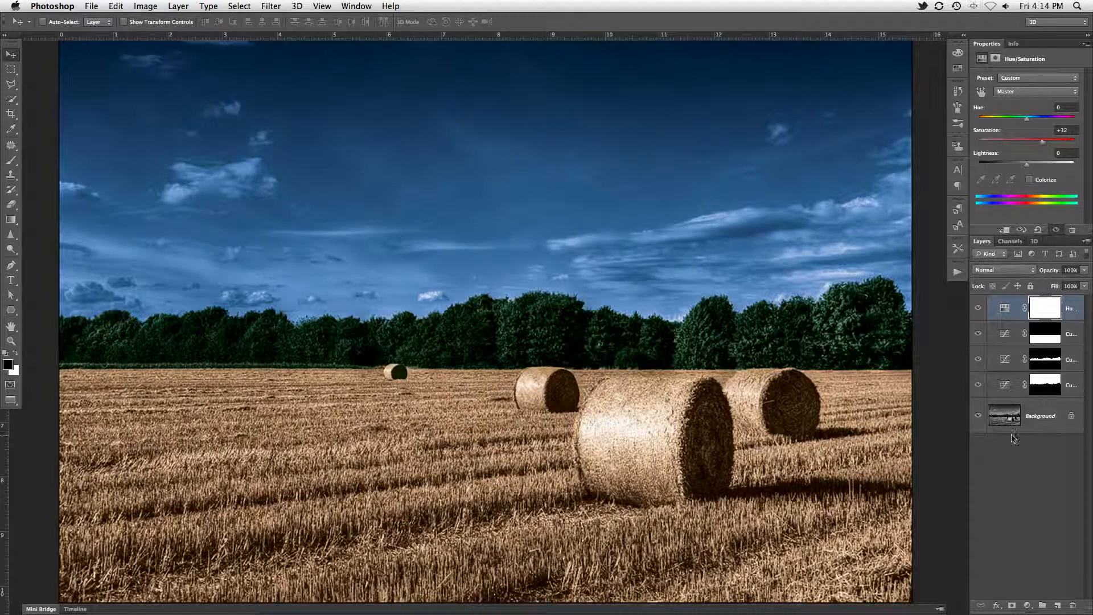
# Step: Add an unmasked Curves adjustment layer above the Hue/Saturation layer and bend its composite CMYK curve to boost the whole photo's contrast
pyautogui.click(1027, 605)
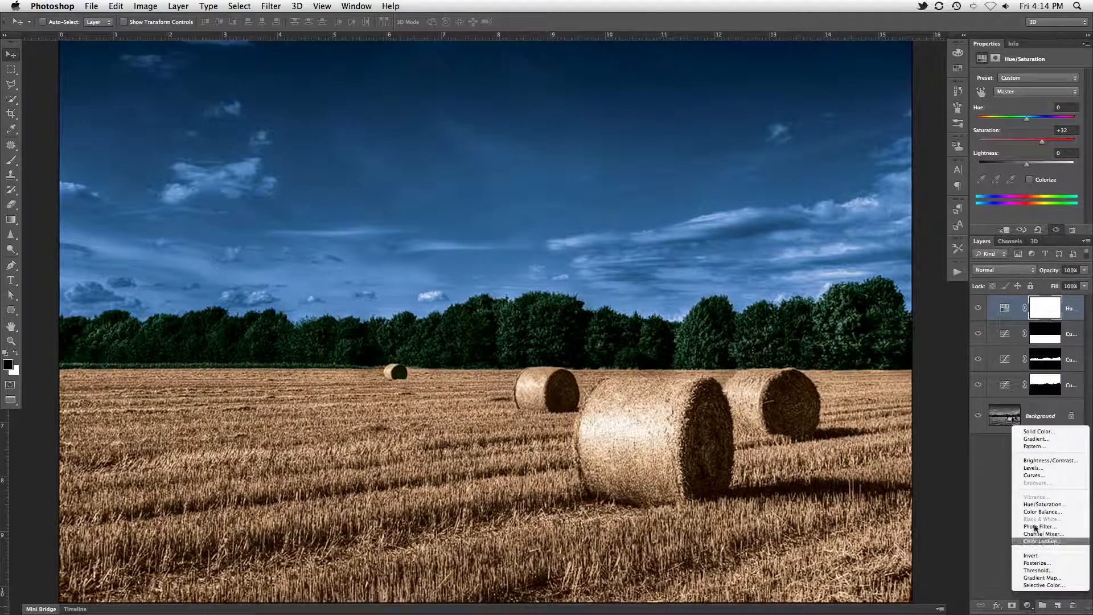
pyautogui.click(1034, 475)
pyautogui.click(1036, 141)
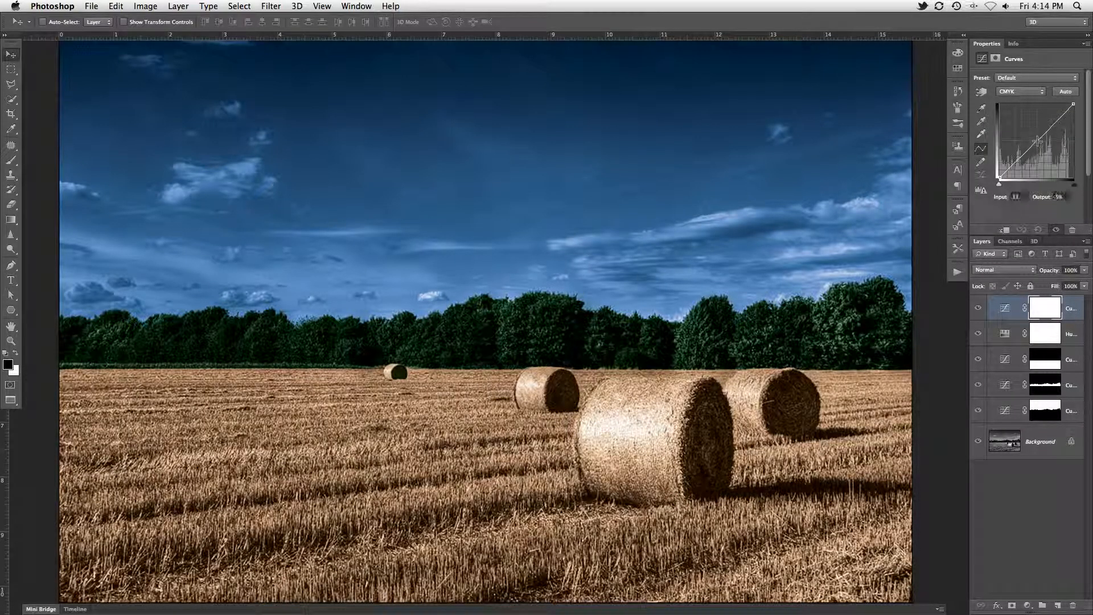
pyautogui.moveTo(1021, 155); pyautogui.dragTo(1051, 123)
# Step: Reopen the Hue/Saturation layer's settings and lower its master saturation slightly
pyautogui.click(1004, 333)
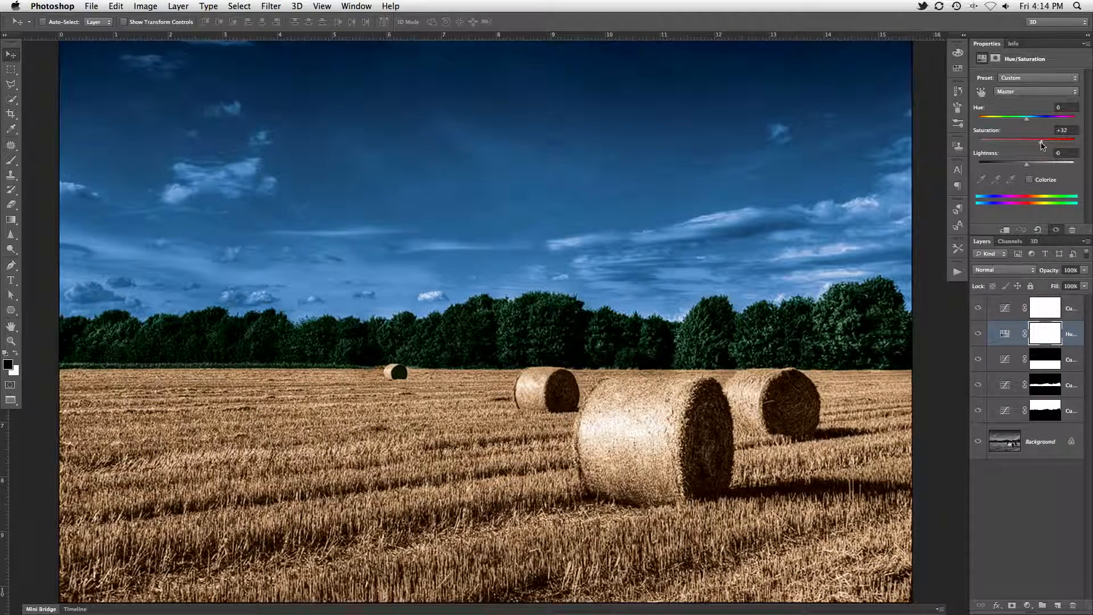
pyautogui.moveTo(1042, 142); pyautogui.dragTo(1040, 146)
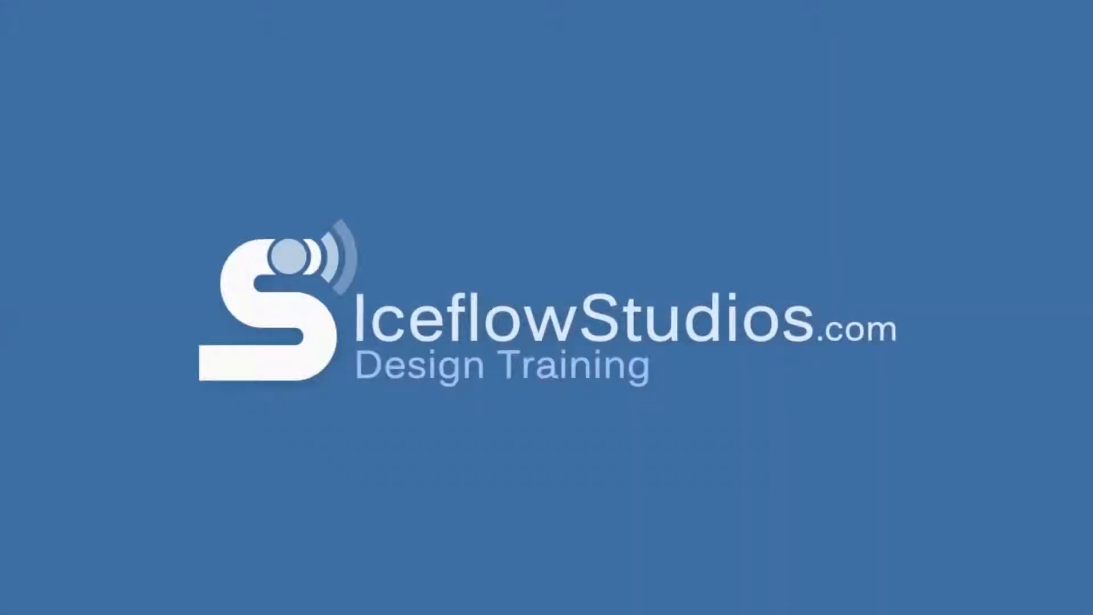